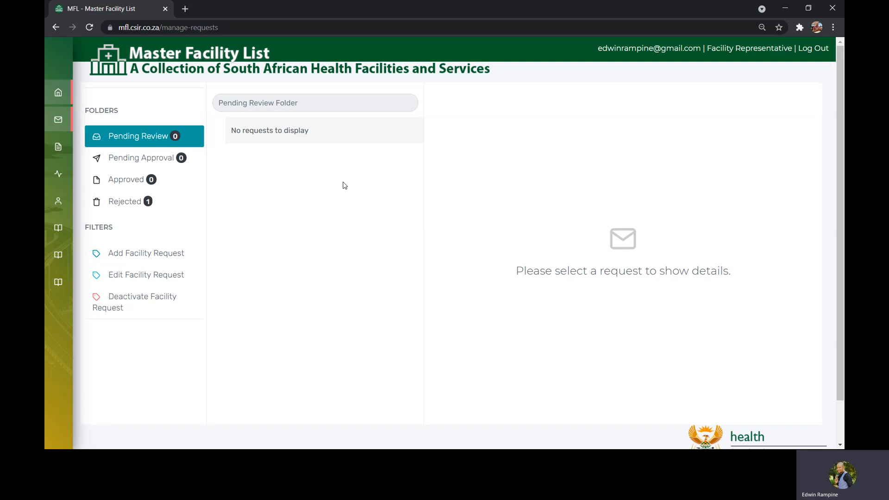
# - Open the Associated Facilities page for managing facilities
pyautogui.moveTo(56, 185)
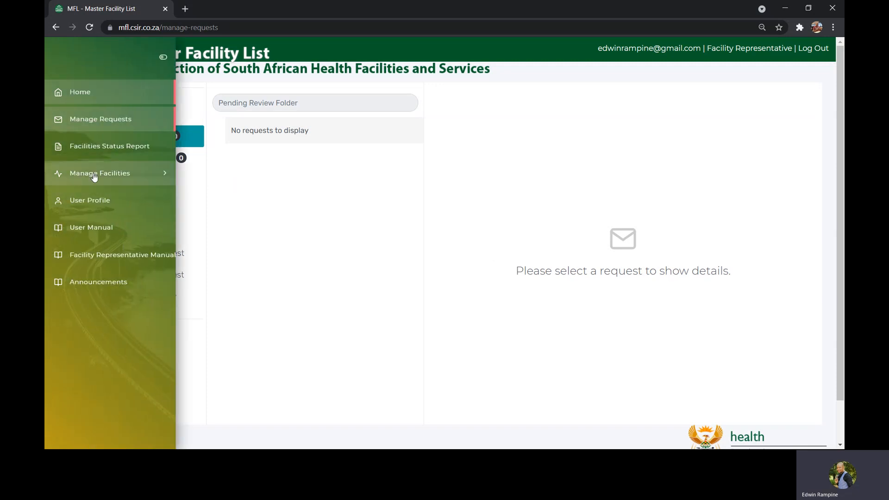
pyautogui.click(110, 180)
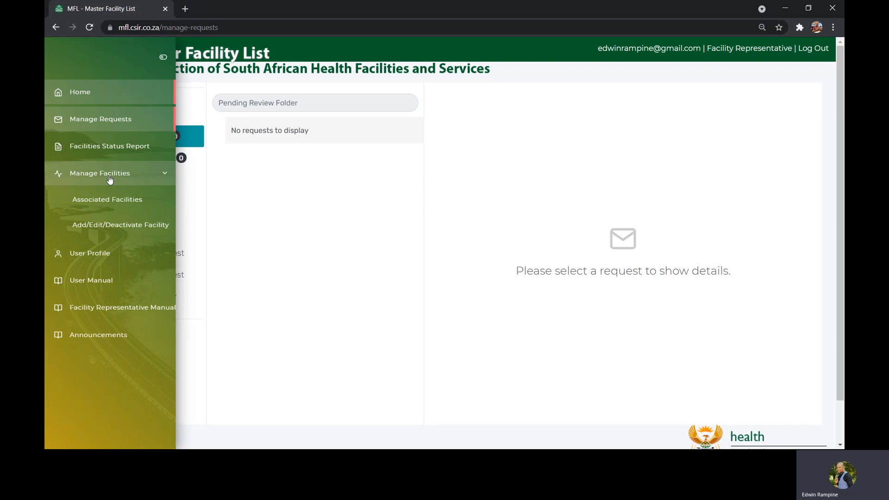
pyautogui.click(118, 204)
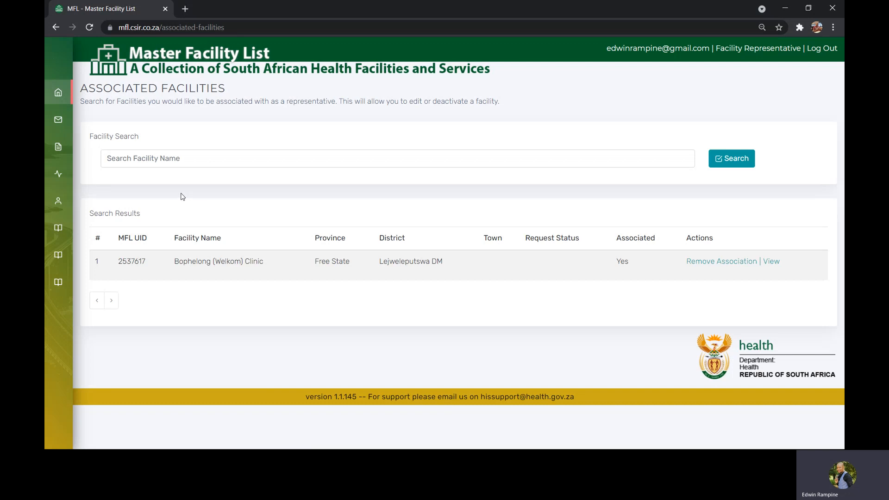
# - Search the associable facilities for "baholo" and the shorter term "bahol", and clear the search term
pyautogui.click(127, 159)
pyautogui.write('ba')
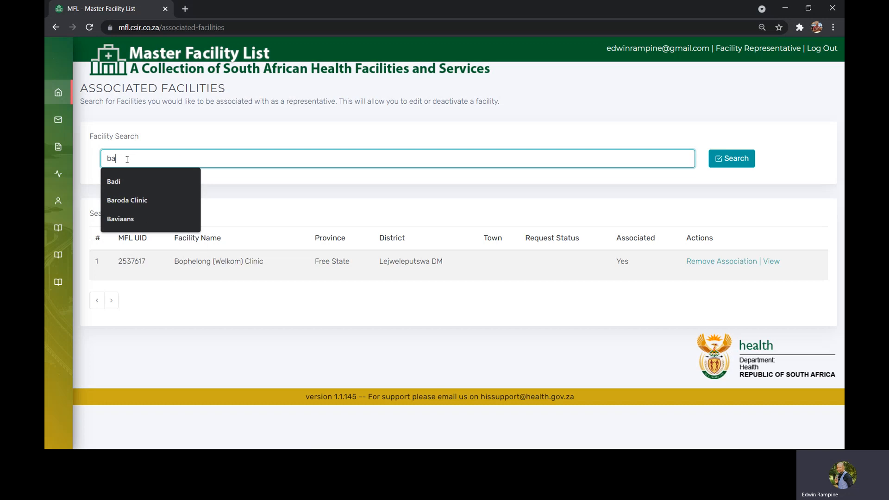
pyautogui.write('hop')
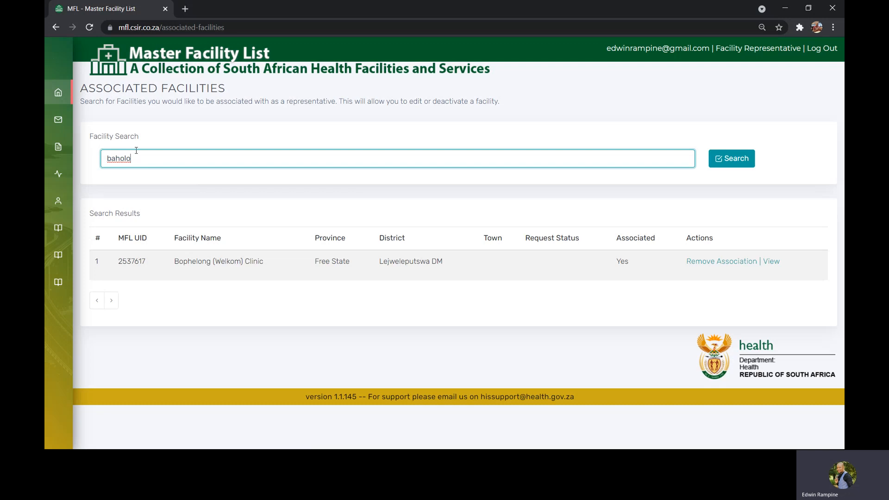
pyautogui.press('Return')
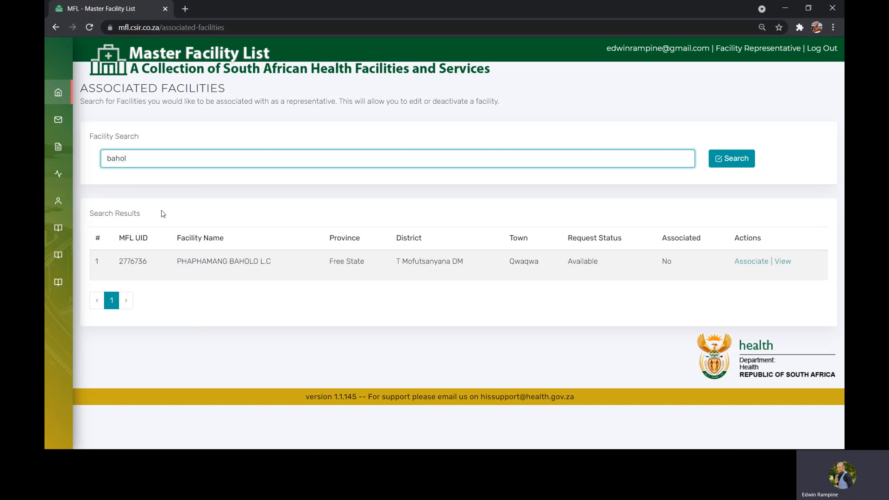
pyautogui.press('Return')
pyautogui.moveTo(129, 158); pyautogui.dragTo(108, 158)
pyautogui.press('BackSpace')
# - Search for "baholo clinic" on the Add/Edit/Deactivate Facility page and start an add facility request
pyautogui.moveTo(63, 160)
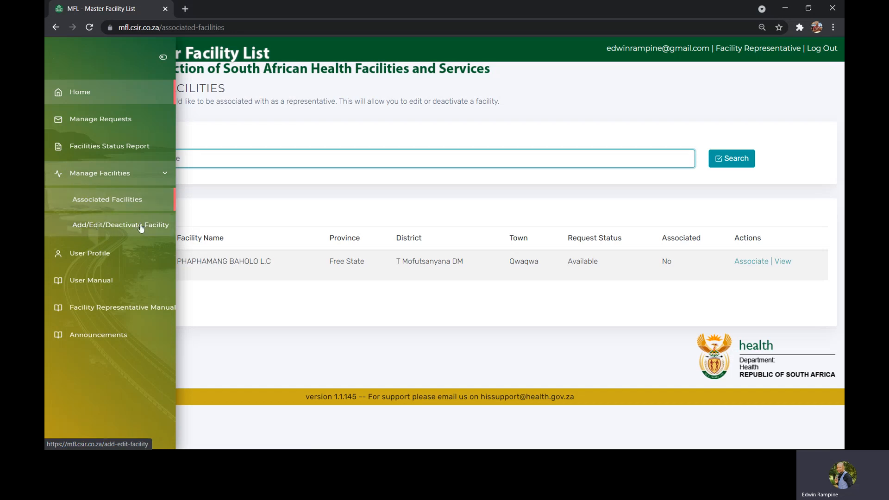
pyautogui.click(104, 229)
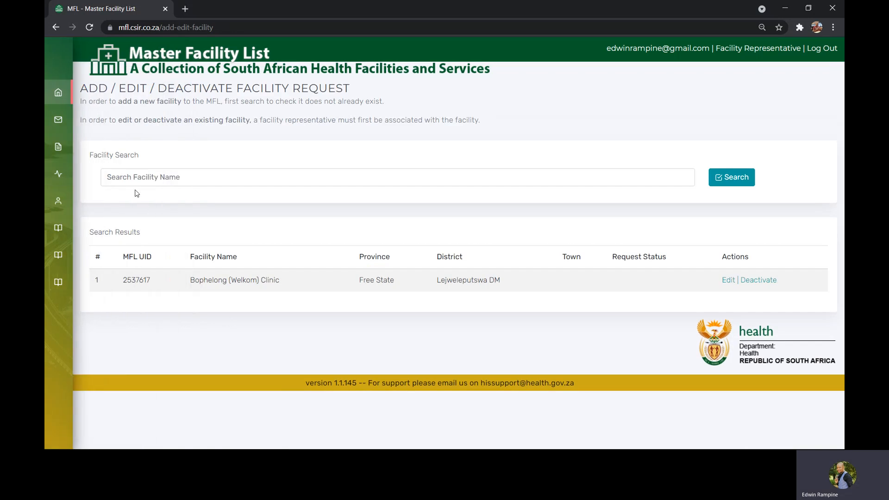
pyautogui.click(126, 180)
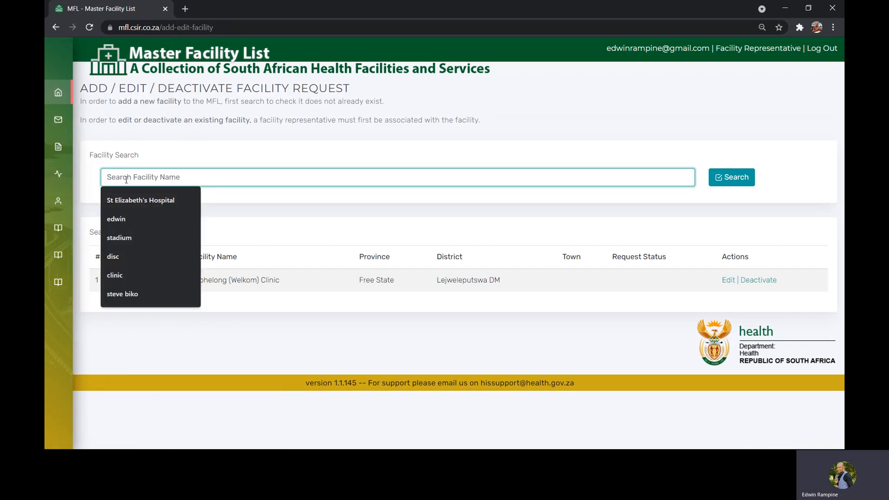
pyautogui.write('baholo')
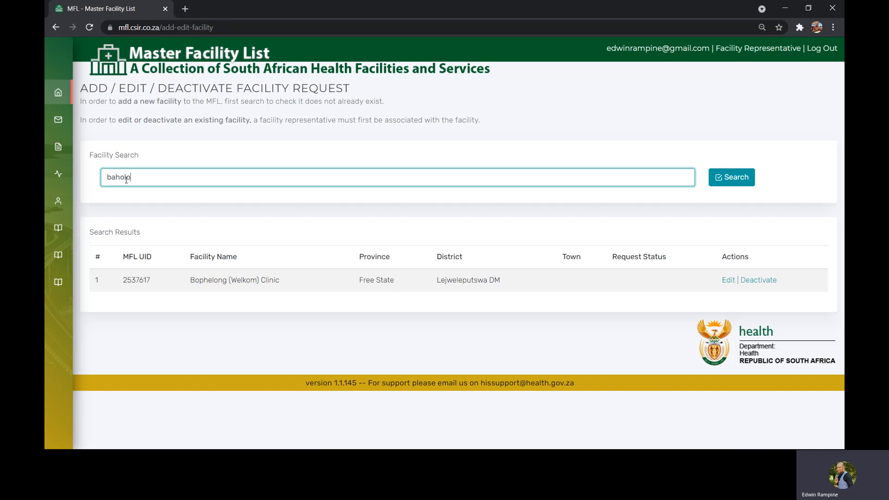
pyautogui.write(' clinic')
pyautogui.click(726, 182)
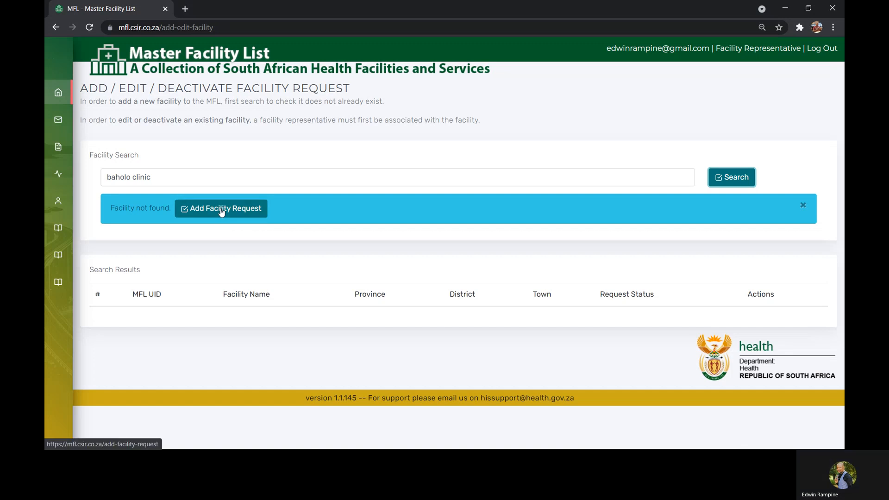
pyautogui.click(222, 209)
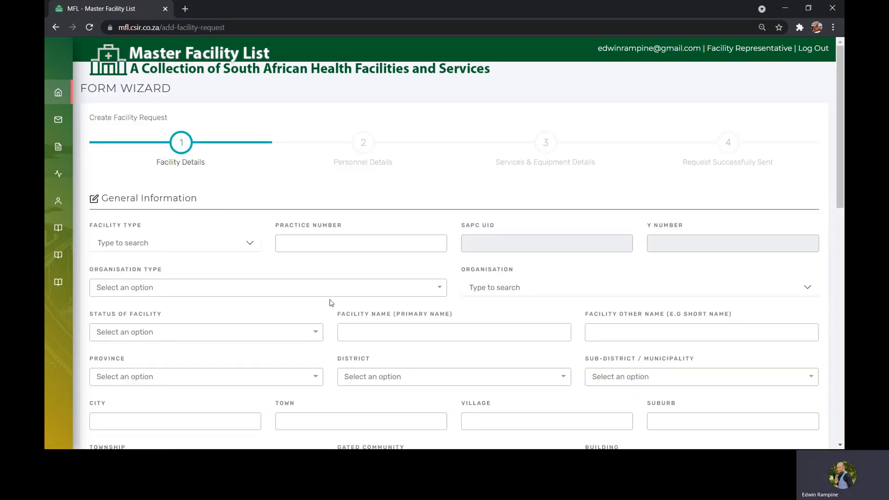
# - Set the facility type to Clinic in the new facility request
pyautogui.moveTo(841, 107)
pyautogui.mouseDown()
pyautogui.moveTo(837, 291)
pyautogui.moveTo(839, 100)
pyautogui.mouseUp()
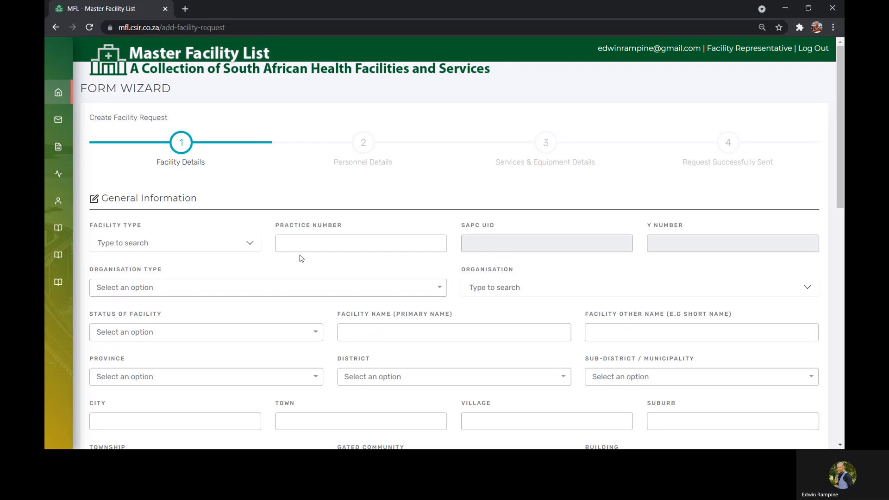
pyautogui.click(253, 245)
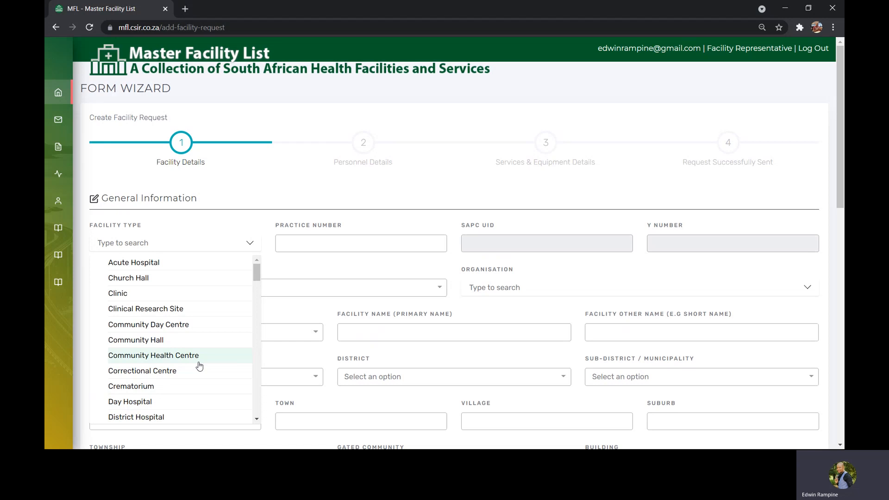
pyautogui.write('clin')
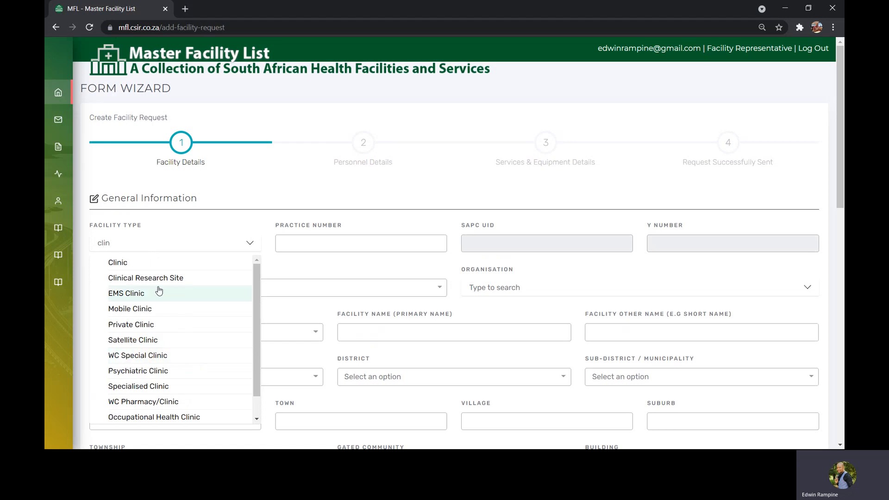
pyautogui.click(147, 263)
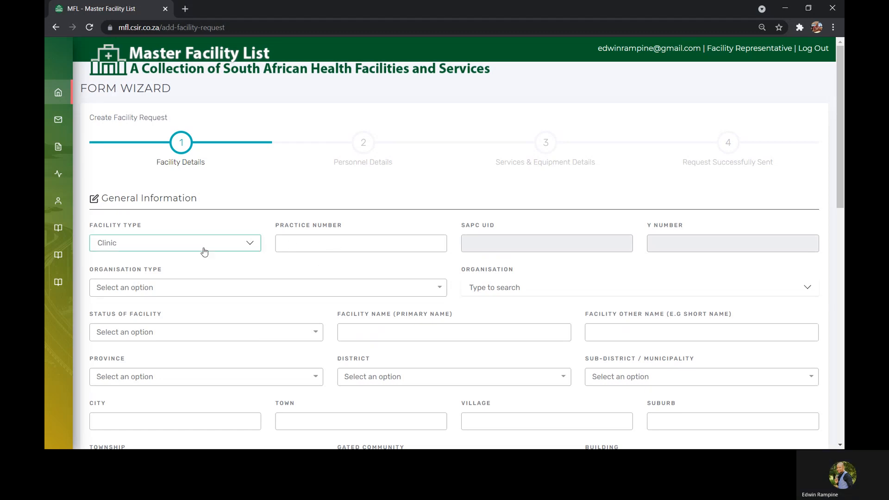
# - Set the organisation type to Public Health and the organisation to Free State Department of Health
pyautogui.click(218, 291)
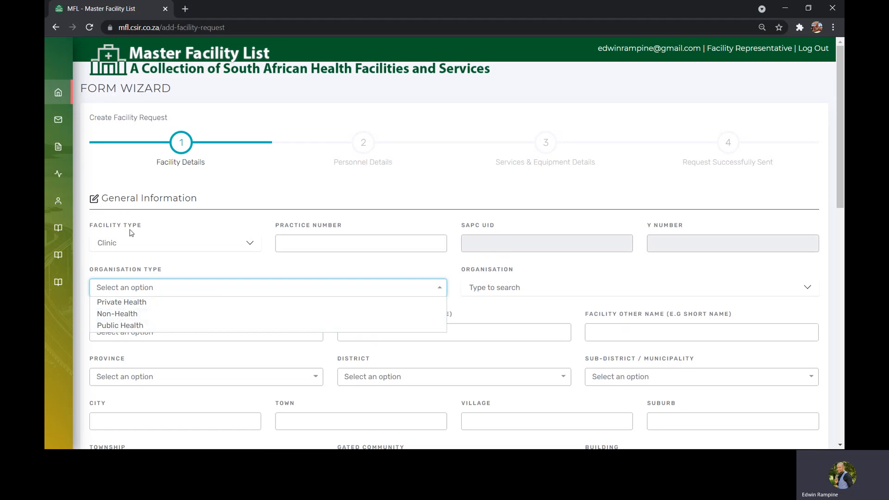
pyautogui.click(159, 326)
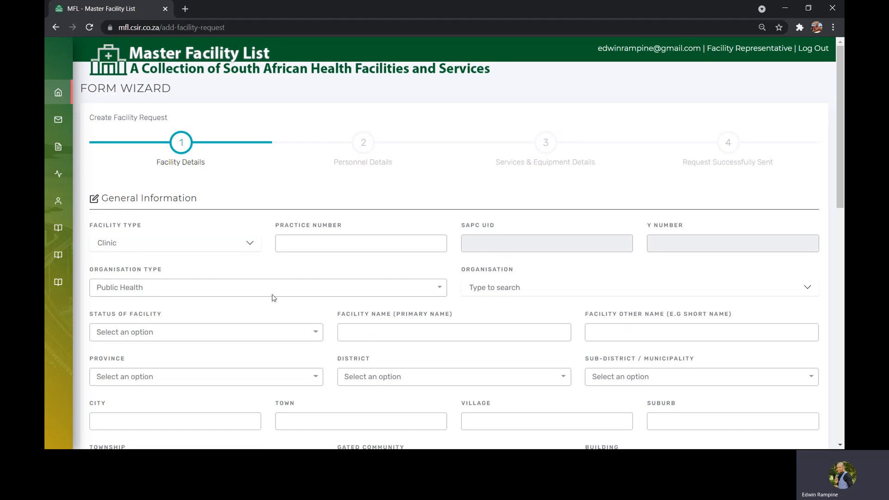
pyautogui.click(501, 291)
pyautogui.write('fre')
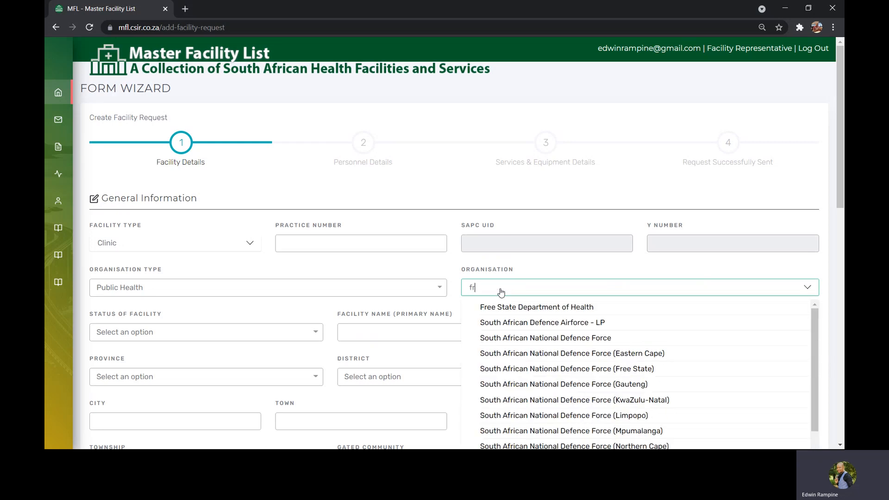
pyautogui.click(511, 305)
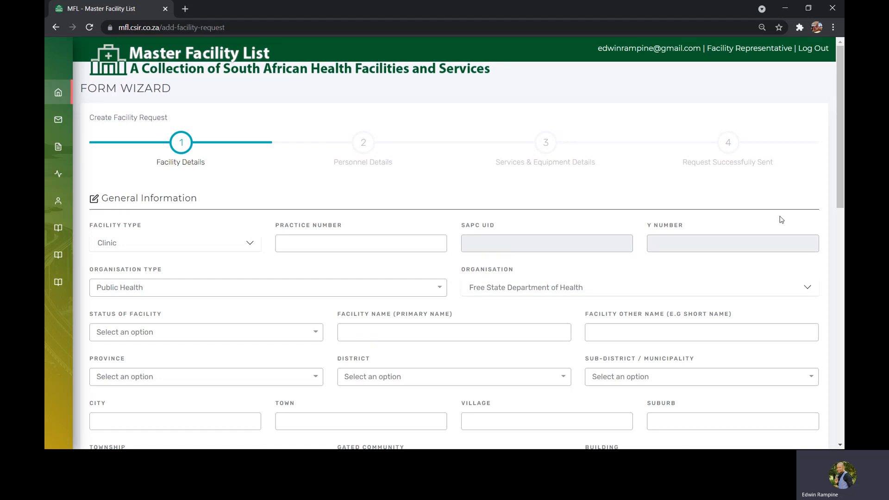
# - Set the facility status to Active and enter "Baholo Welkom Clinic" as the primary facility name
pyautogui.moveTo(840, 171); pyautogui.dragTo(844, 216)
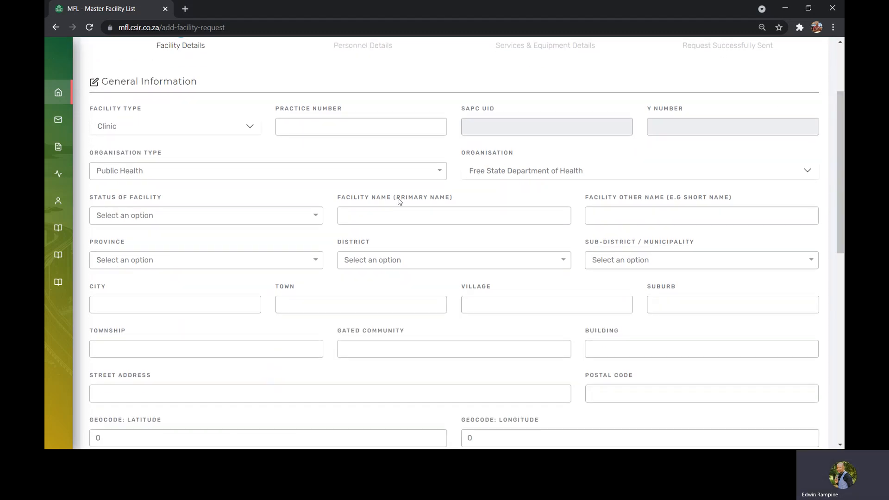
pyautogui.click(213, 215)
pyautogui.click(172, 232)
pyautogui.click(357, 216)
pyautogui.write('B')
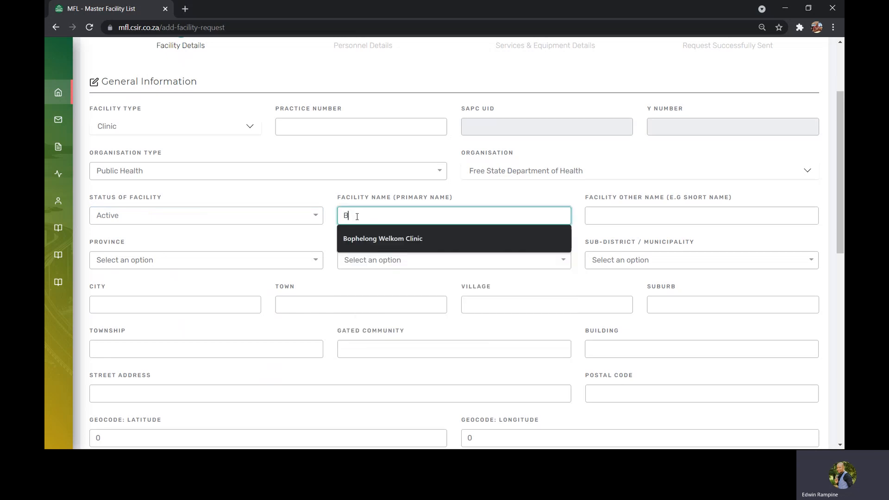
pyautogui.write('ahlolo Welk')
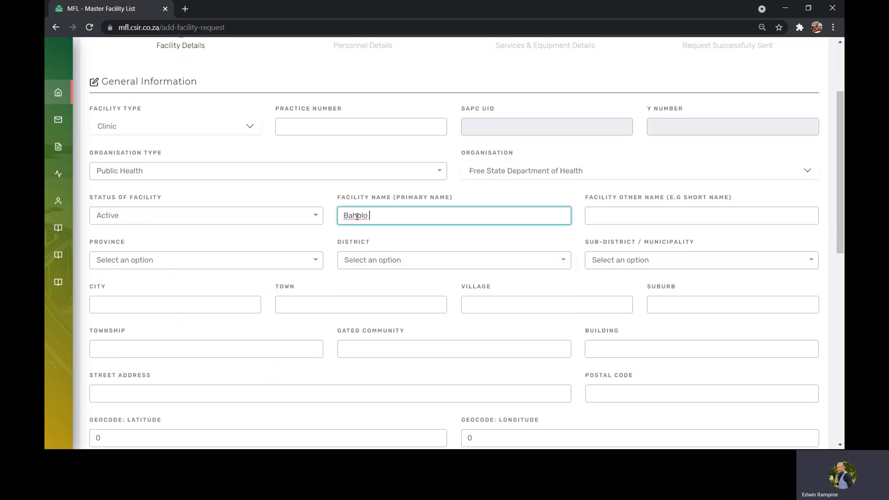
pyautogui.write('om Clinic')
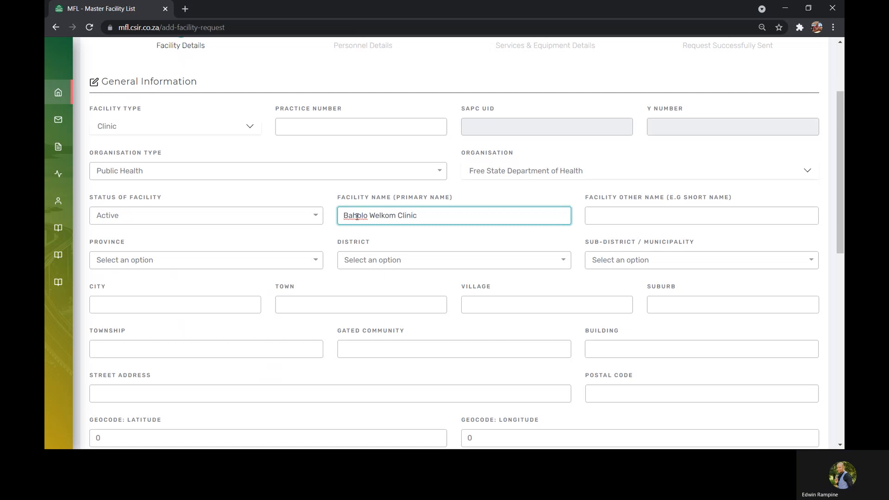
# - Copy the primary name into the facility's other name with the prefix "fs", giving "fs Baholo Welkom Clinic"
pyautogui.moveTo(421, 216); pyautogui.dragTo(345, 217)
pyautogui.hotkey('ctrl', 'c')
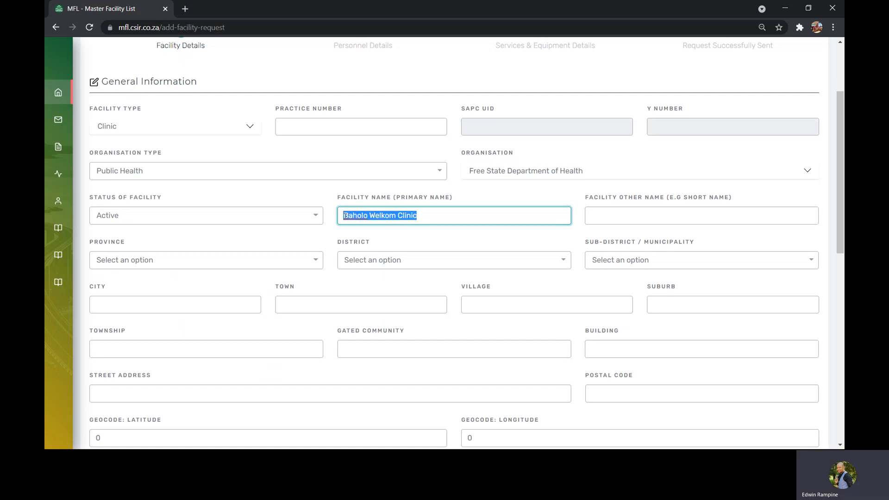
pyautogui.click(598, 216)
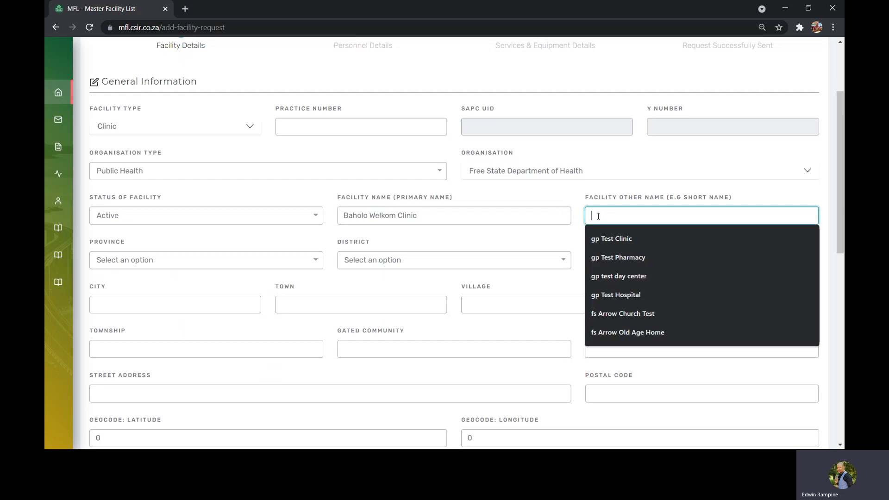
pyautogui.write('fs')
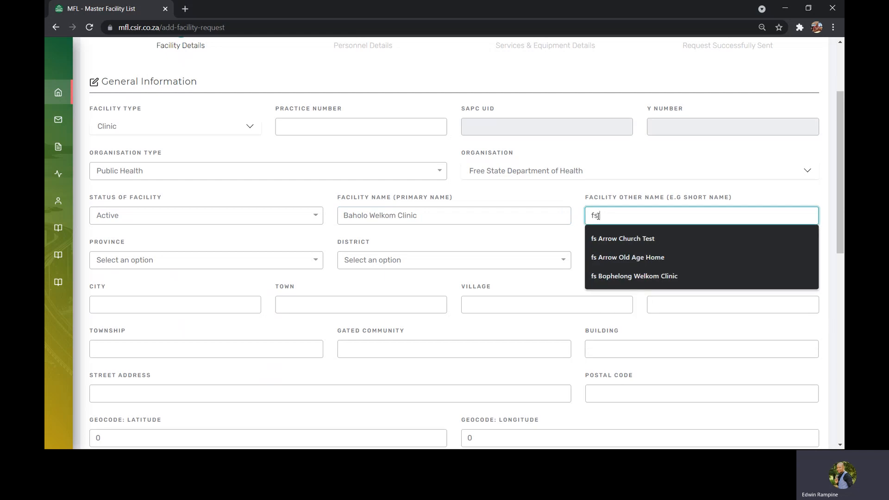
pyautogui.hotkey('ctrl', 'v')
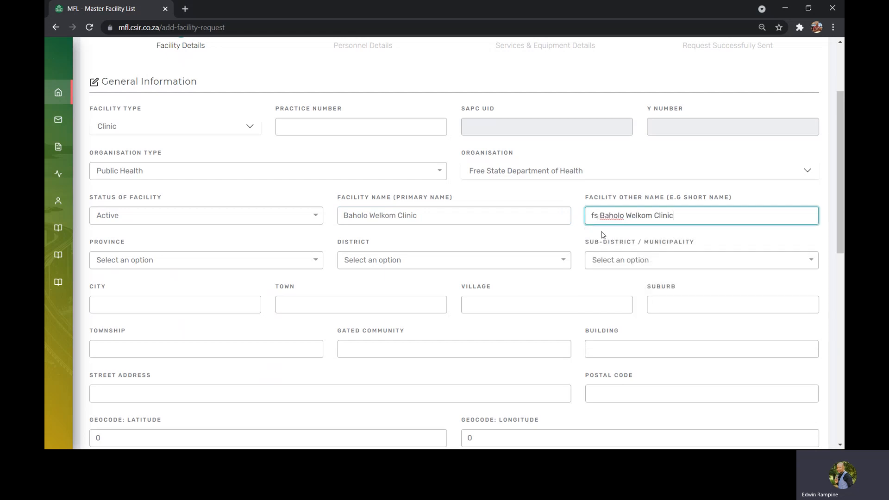
# - Set the facility's location to Free State province, Fezile Dabi DM district and Mafube LM sub-district
pyautogui.click(226, 261)
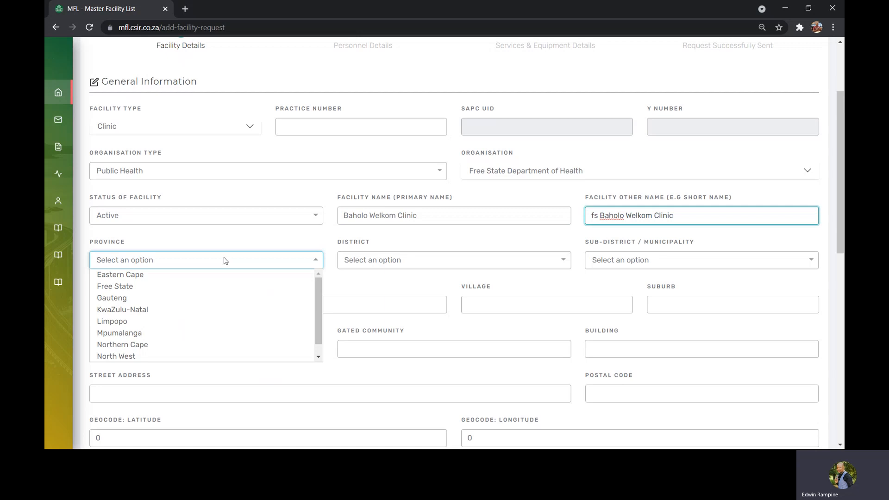
pyautogui.click(190, 287)
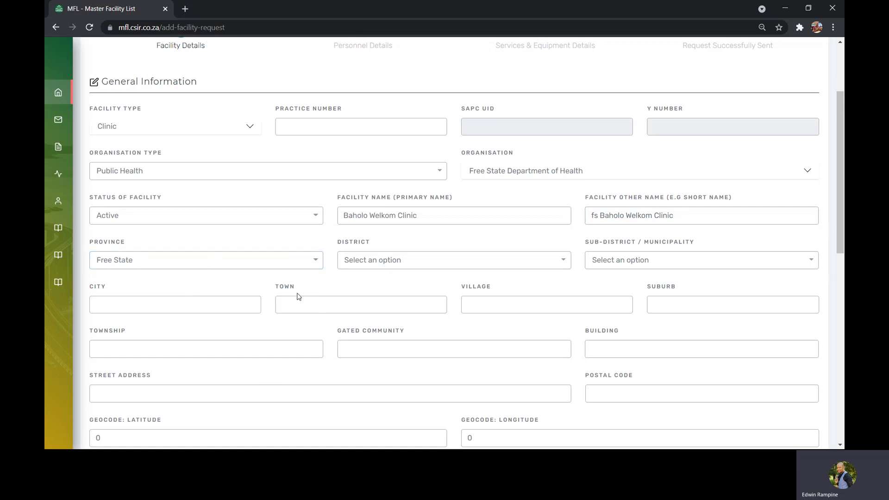
pyautogui.click(348, 268)
pyautogui.click(351, 277)
pyautogui.click(602, 258)
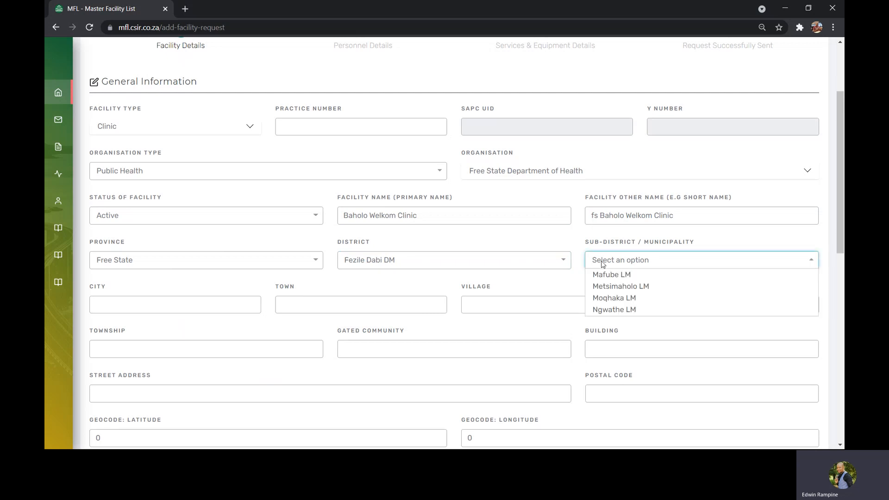
pyautogui.click(603, 274)
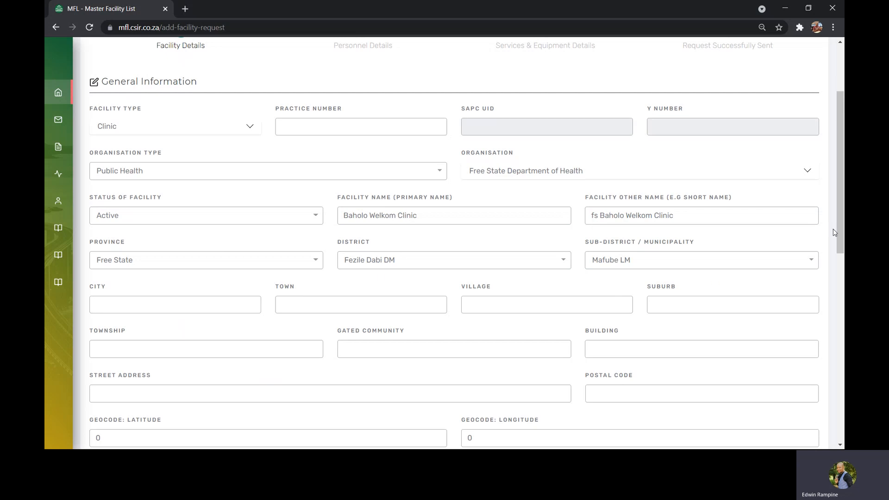
# - Enter Welkom as the facility's town and fill in its street address and postal code
pyautogui.moveTo(841, 216); pyautogui.dragTo(841, 244)
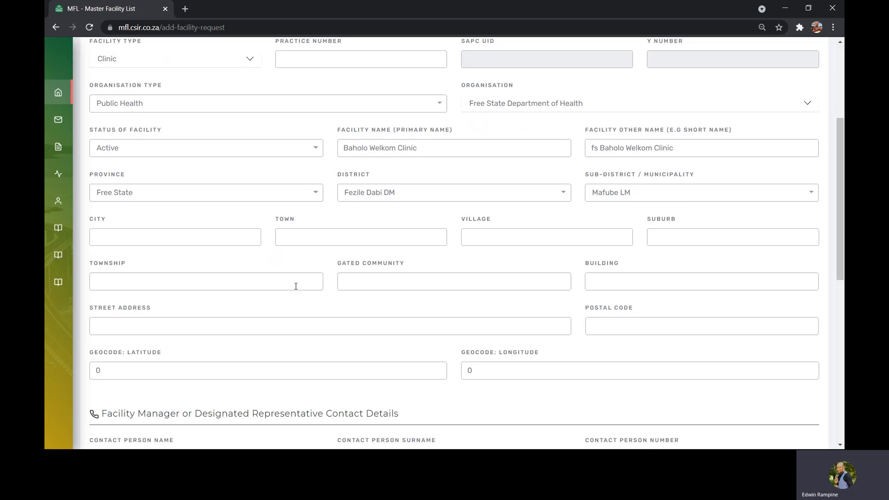
pyautogui.click(311, 234)
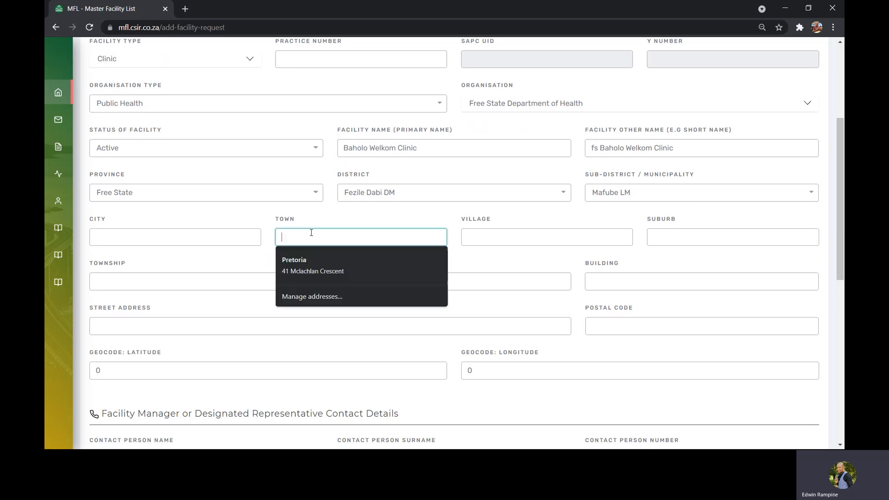
pyautogui.write('Welkom')
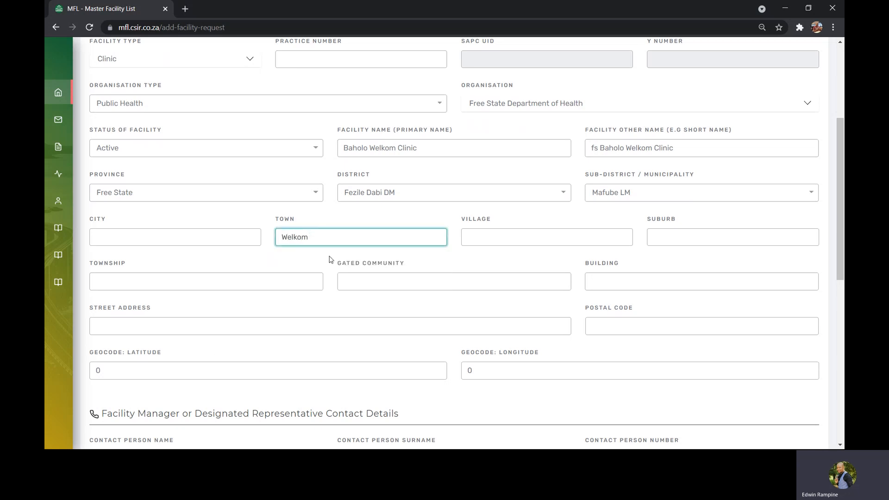
pyautogui.click(252, 324)
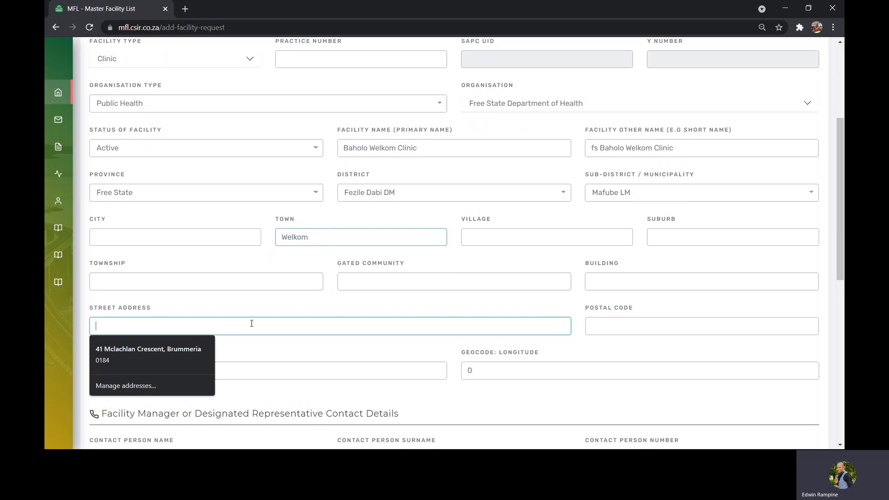
pyautogui.write('123')
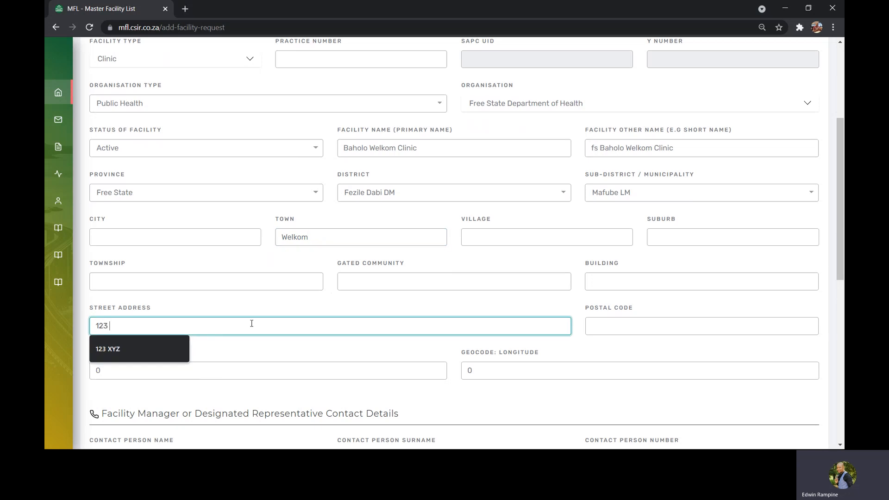
pyautogui.write(' XYZ street')
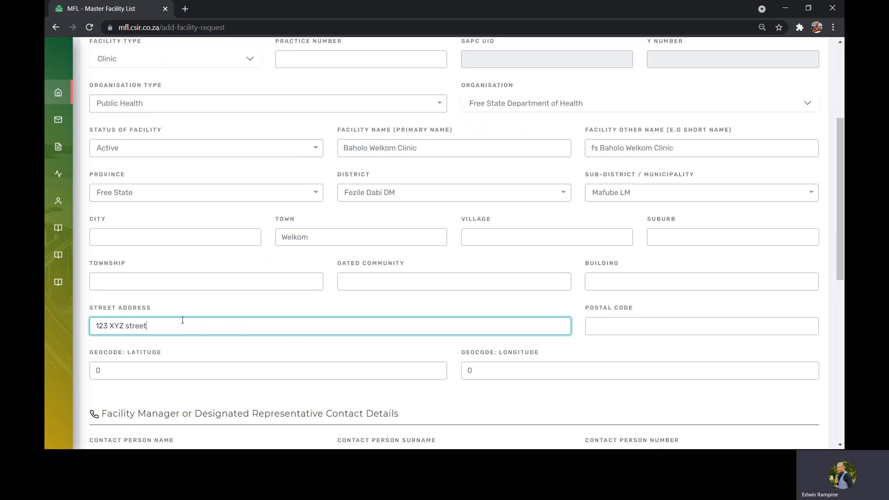
pyautogui.click(610, 323)
pyautogui.write('1234')
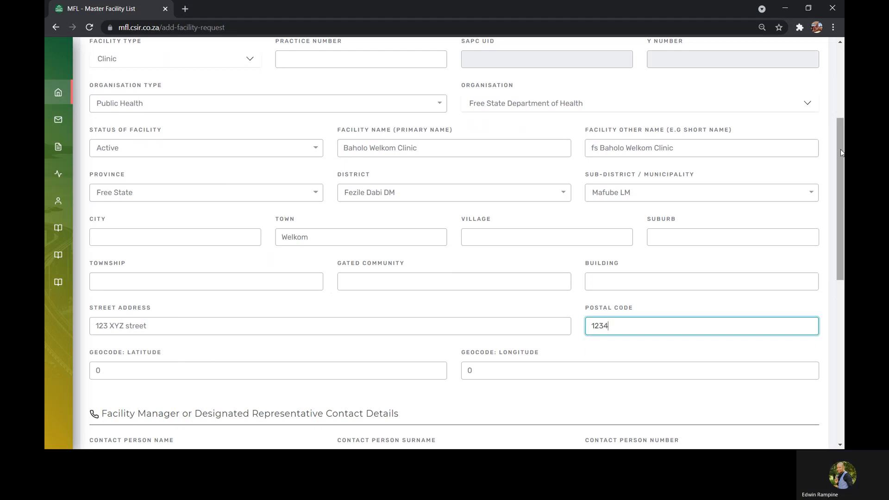
# - Fill in the contact person's name, surname and e-mail address for the facility manager, leaving the contact numbers blank
pyautogui.moveTo(840, 149); pyautogui.dragTo(841, 192)
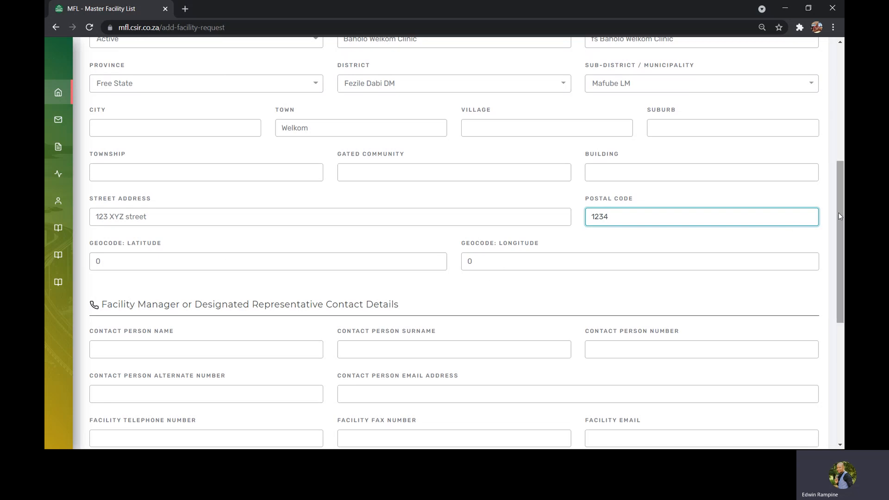
pyautogui.moveTo(841, 217); pyautogui.dragTo(843, 268)
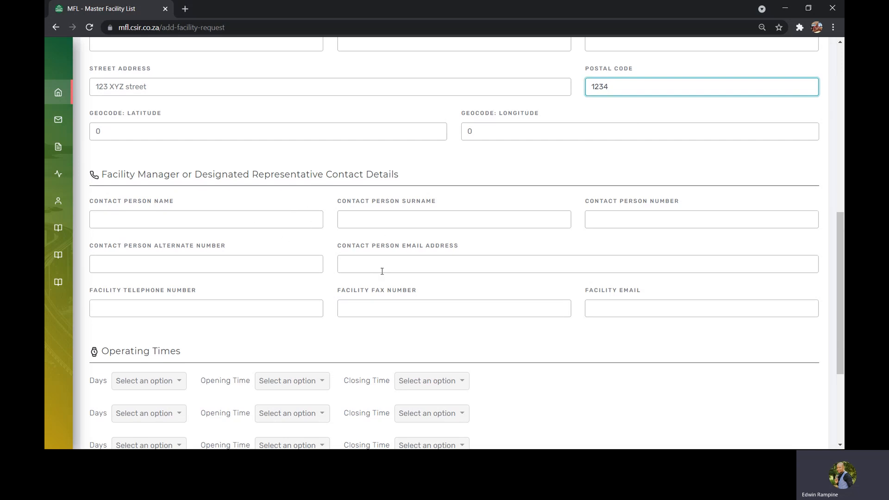
pyautogui.click(292, 220)
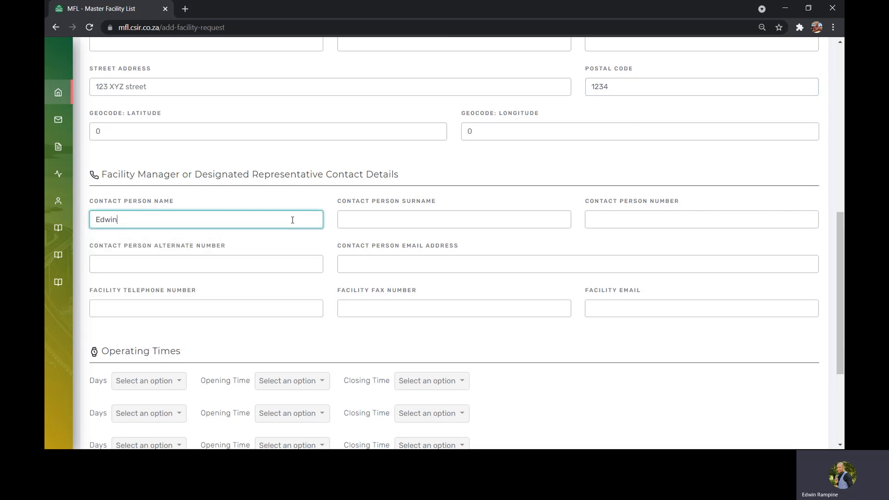
pyautogui.click(338, 225)
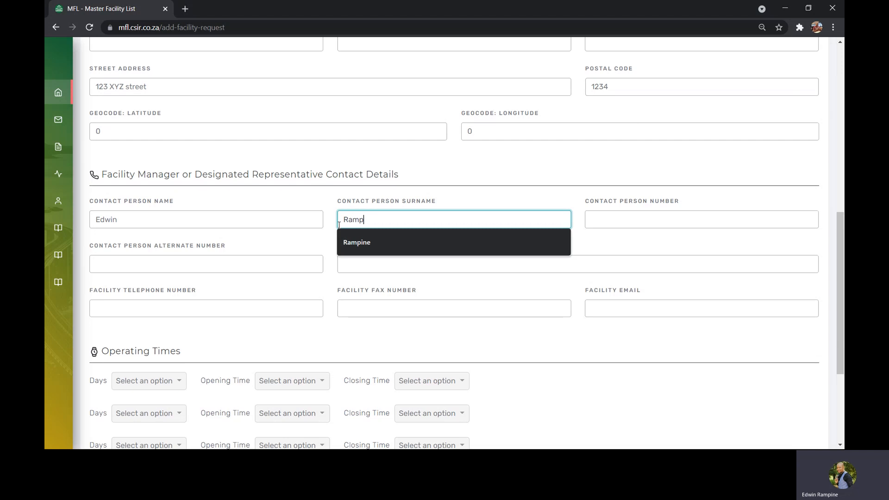
pyautogui.click(351, 262)
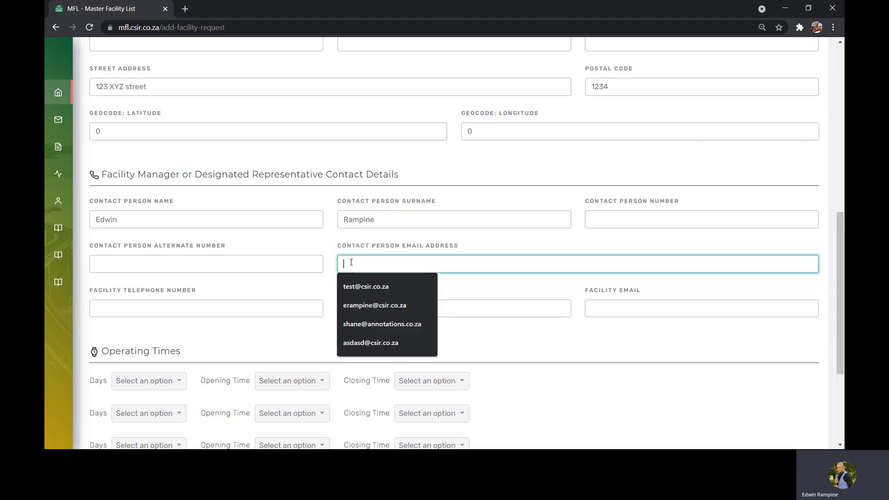
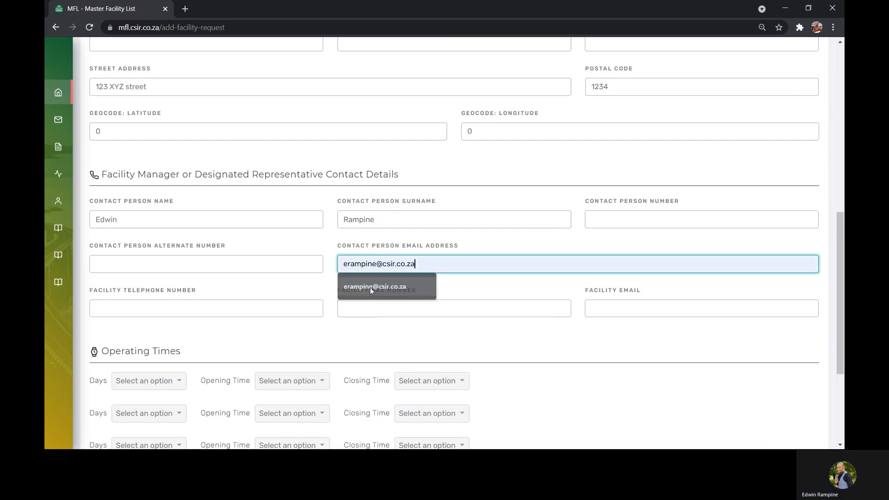
pyautogui.click(371, 287)
pyautogui.click(604, 223)
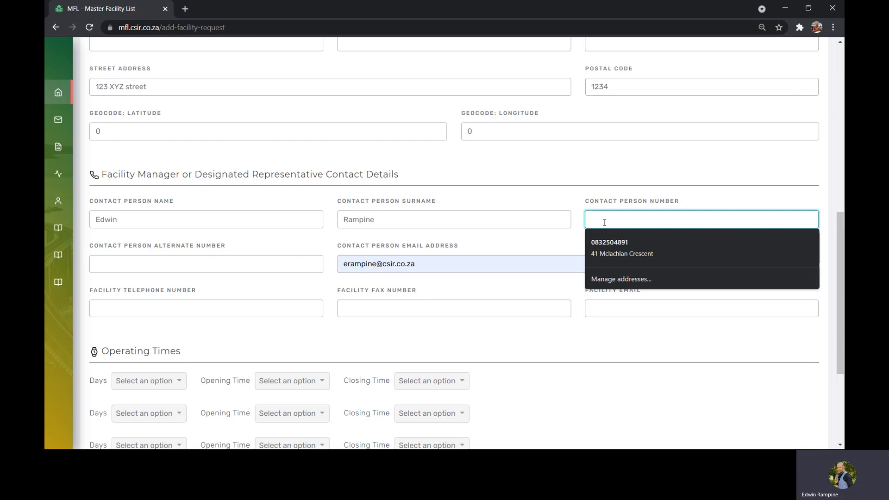
pyautogui.click(167, 266)
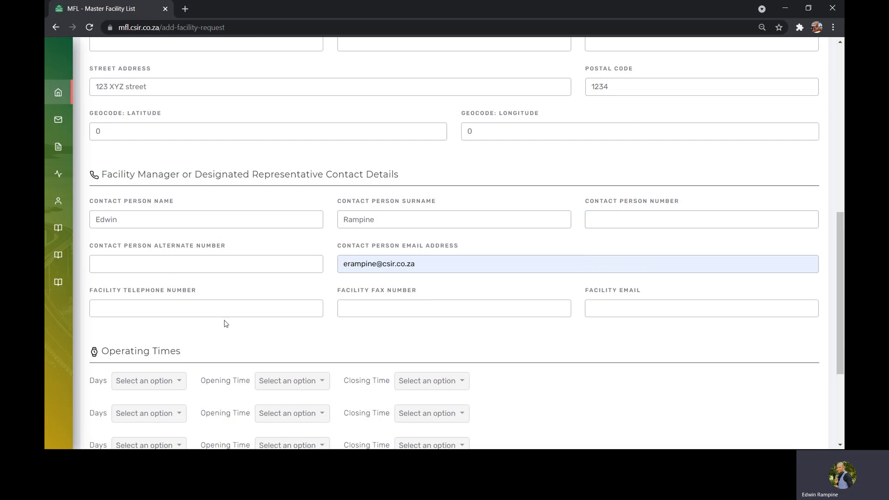
# - Set the first operating times entry to Weekdays, opening at 08:00 and closing at 18:00
pyautogui.moveTo(841, 259); pyautogui.dragTo(843, 320)
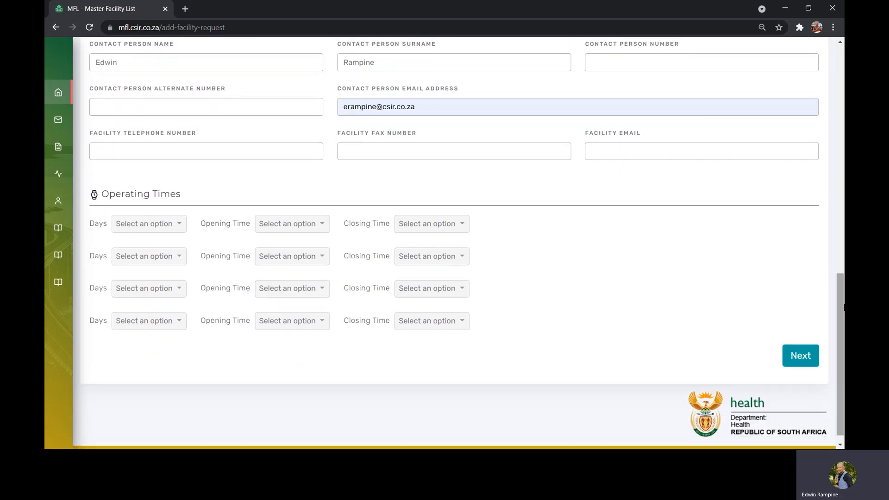
pyautogui.click(170, 226)
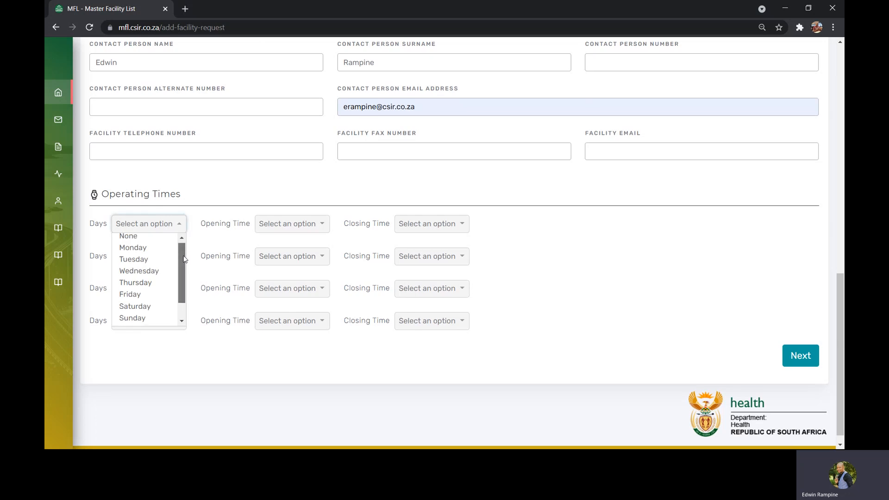
pyautogui.moveTo(184, 259); pyautogui.dragTo(181, 282)
pyautogui.click(151, 307)
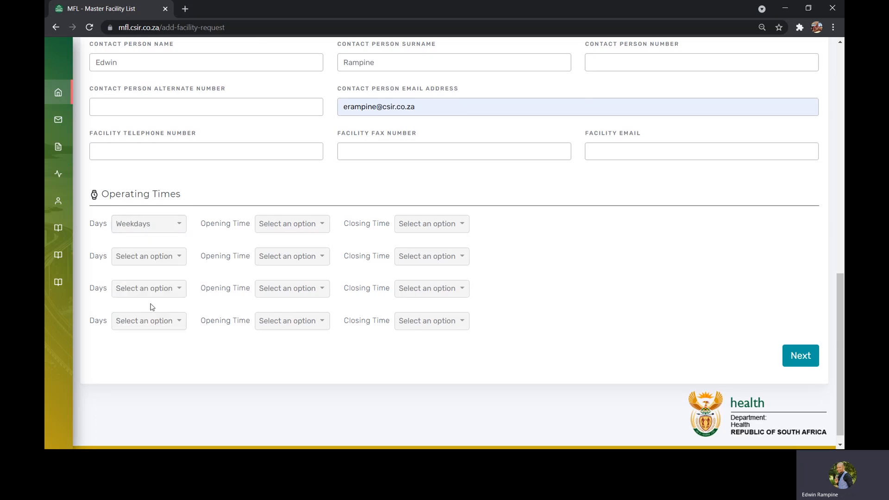
pyautogui.click(282, 225)
pyautogui.click(288, 285)
pyautogui.click(410, 227)
pyautogui.moveTo(464, 245); pyautogui.dragTo(466, 288)
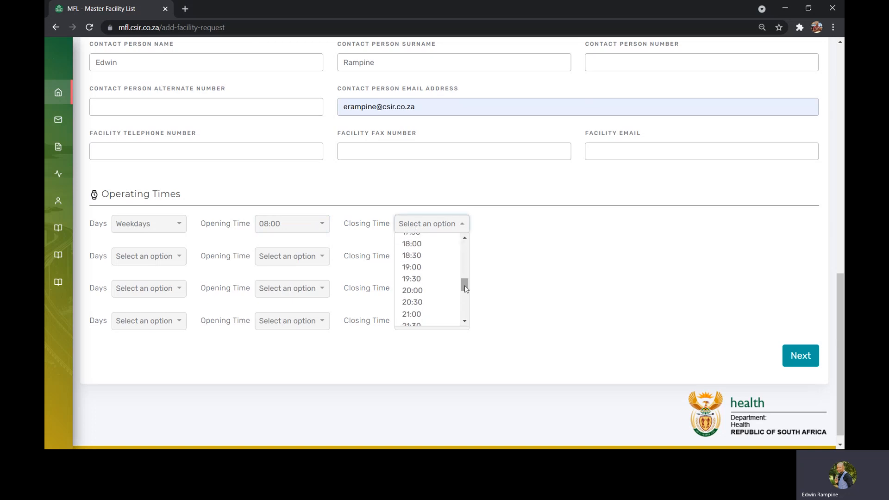
pyautogui.click(425, 244)
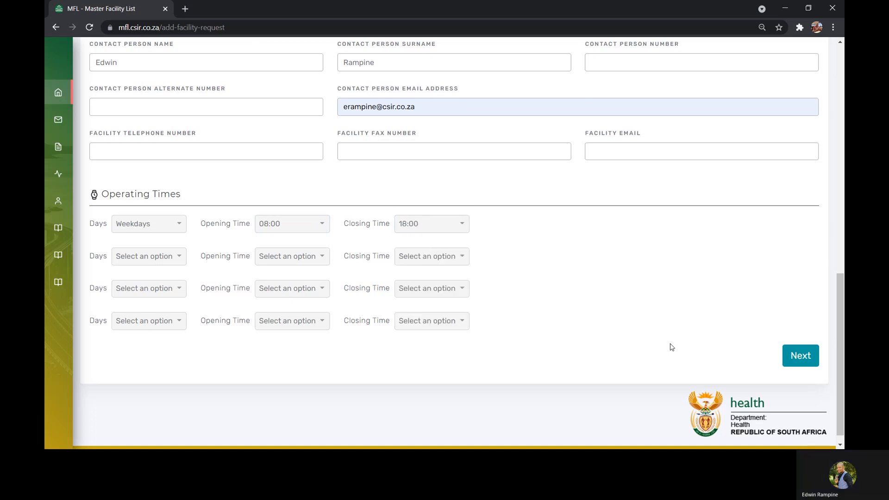
# - Proceed to the personnel details and set the number of nurses to 10 and doctors to 2
pyautogui.click(800, 355)
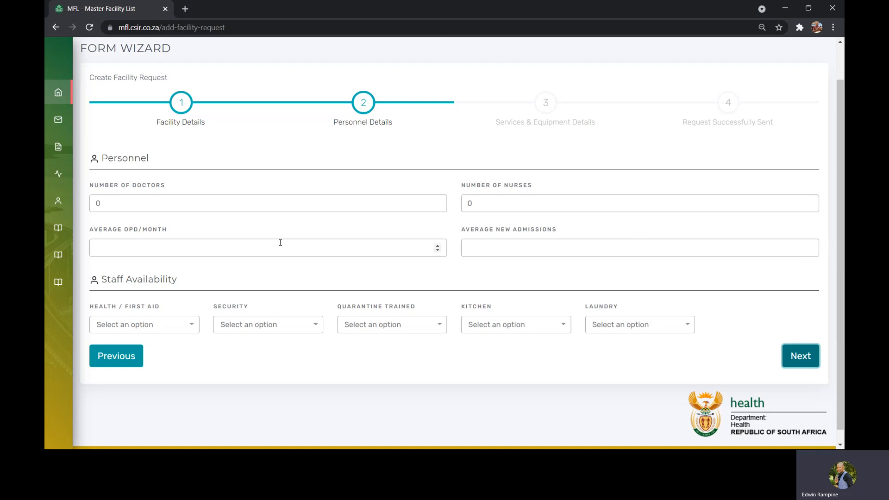
pyautogui.doubleClick(466, 203)
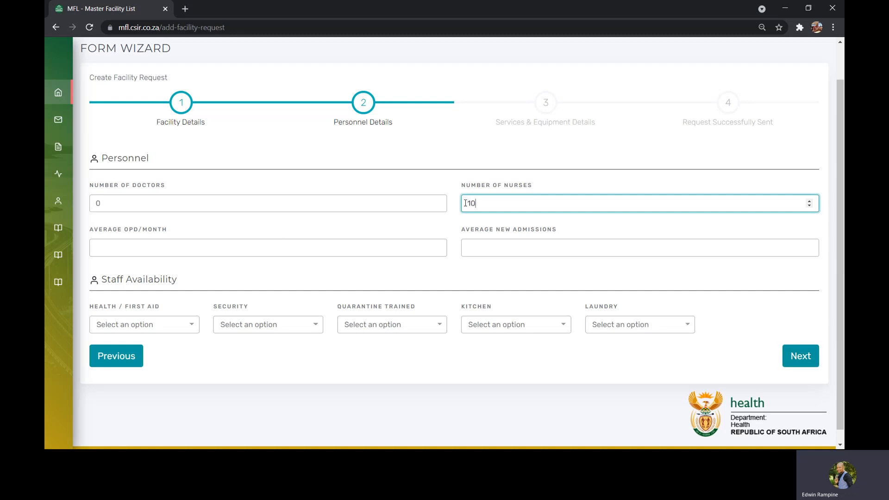
pyautogui.doubleClick(91, 203)
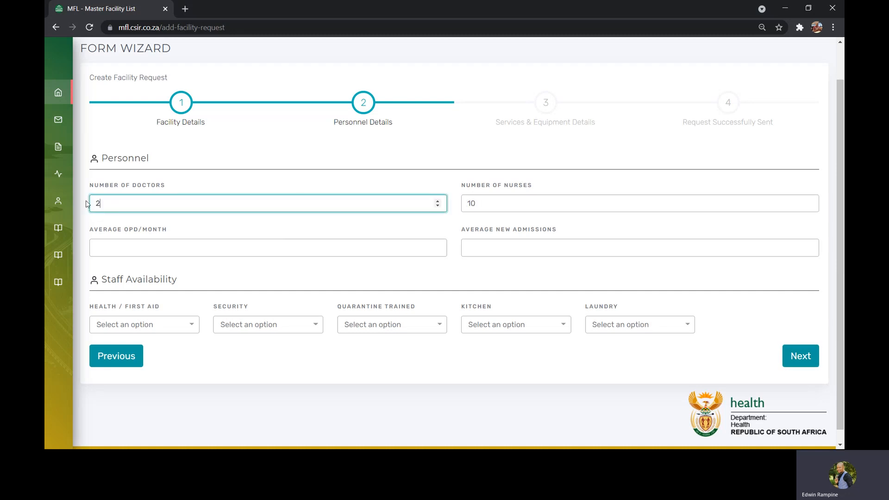
# - Set staff availability to Yes for health/first aid, security, quarantine trained and kitchen, and to No for laundry
pyautogui.click(192, 326)
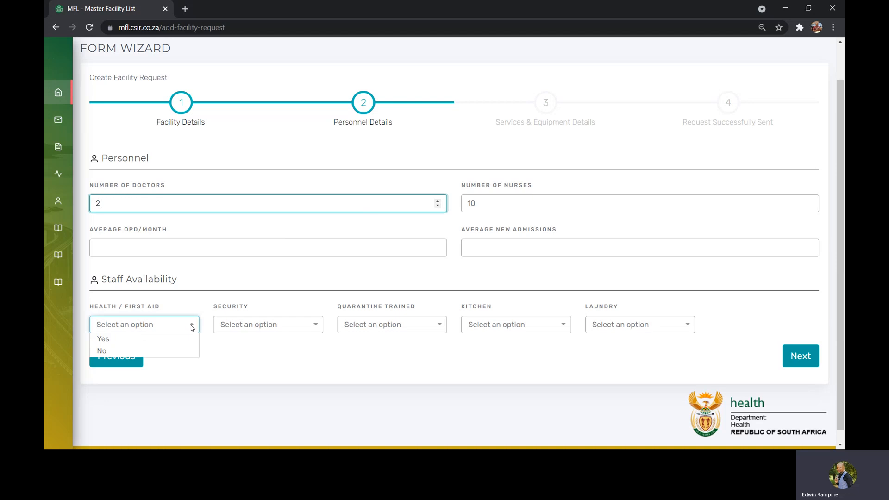
pyautogui.click(170, 341)
pyautogui.click(257, 331)
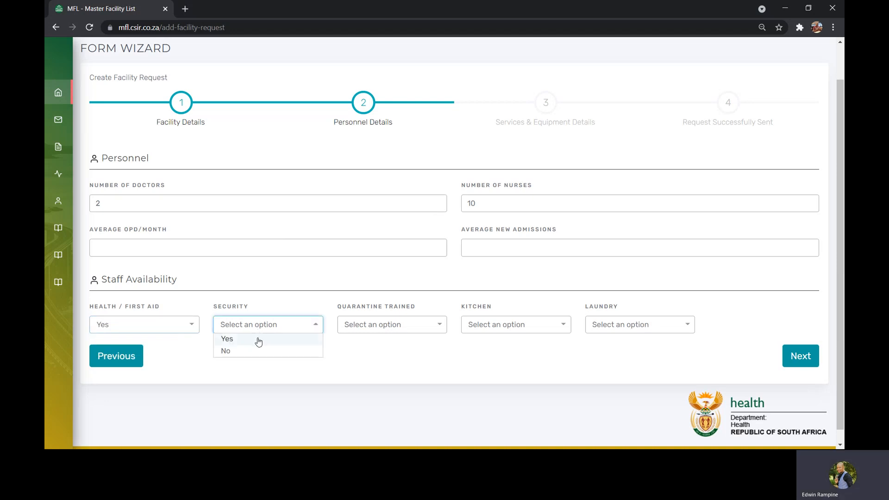
pyautogui.click(255, 339)
pyautogui.click(363, 326)
pyautogui.click(364, 340)
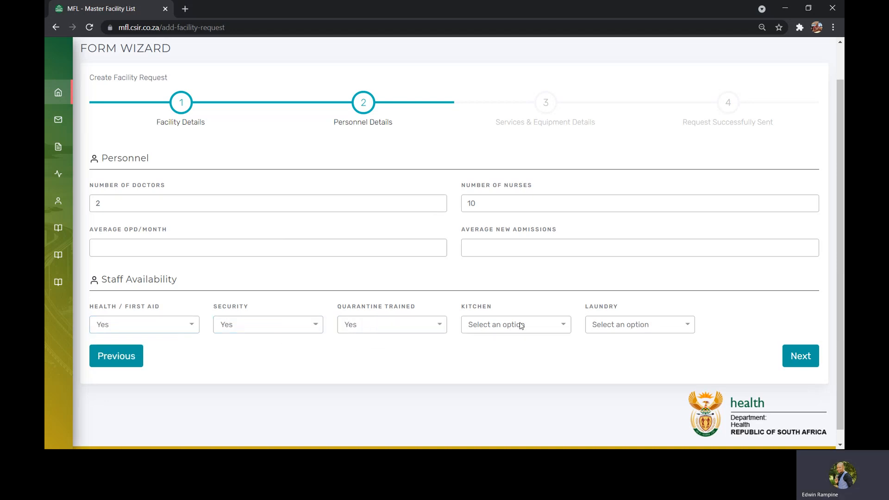
pyautogui.click(558, 330)
pyautogui.click(538, 339)
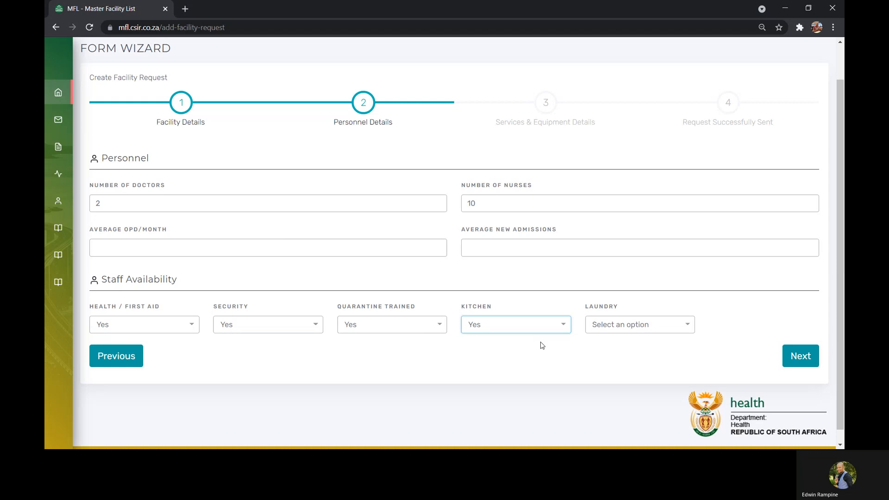
pyautogui.click(611, 330)
pyautogui.click(609, 349)
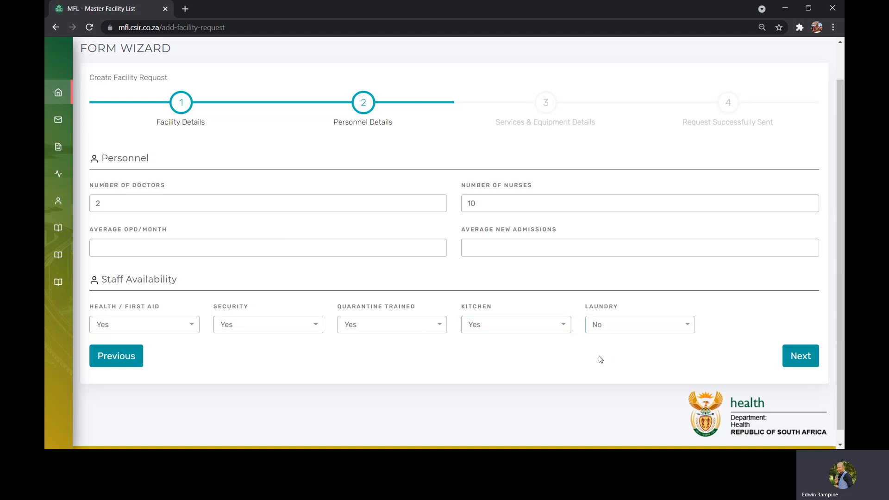
# - Proceed to the services and equipment details and submit the facility request without selecting any services or entering equipment
pyautogui.click(798, 357)
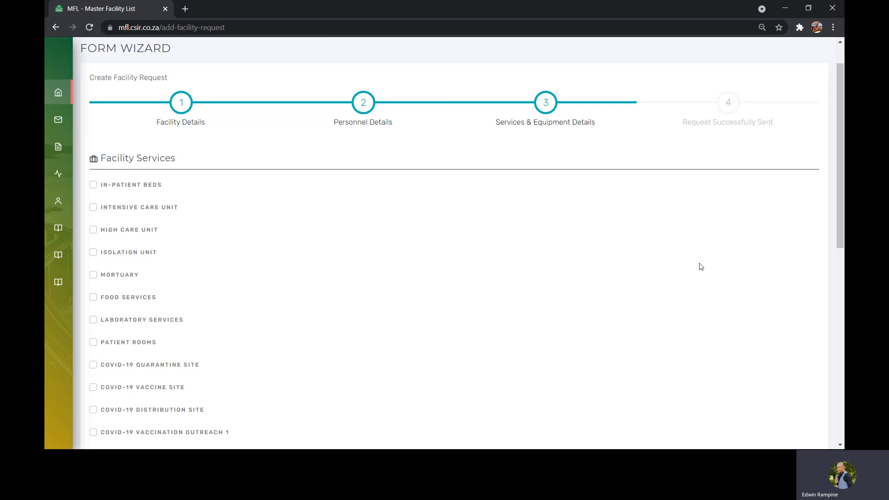
pyautogui.moveTo(841, 158); pyautogui.dragTo(844, 213)
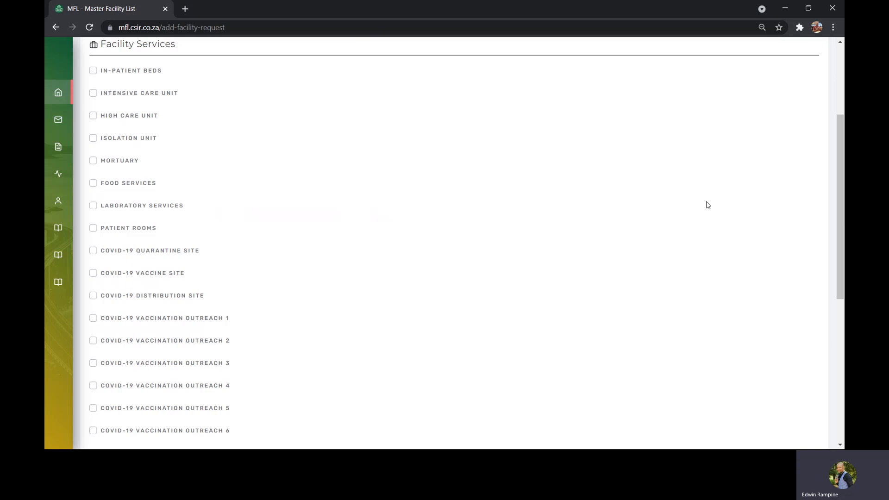
pyautogui.moveTo(841, 163); pyautogui.dragTo(839, 297)
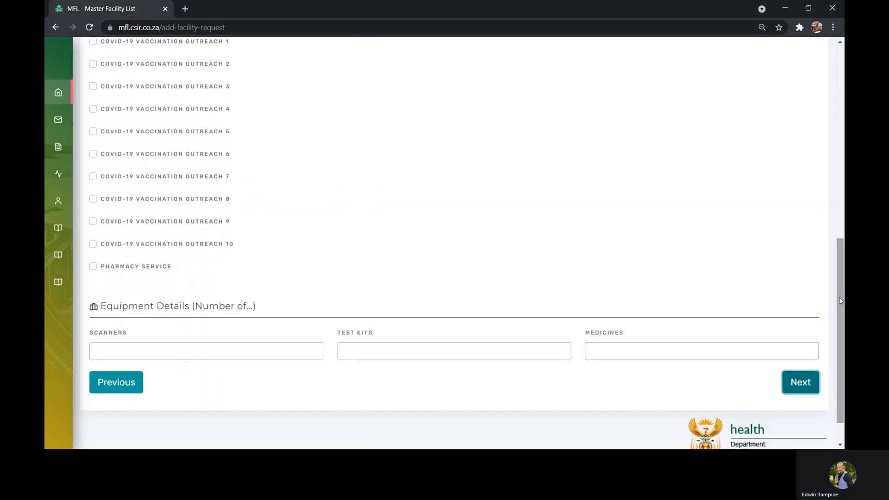
pyautogui.click(801, 383)
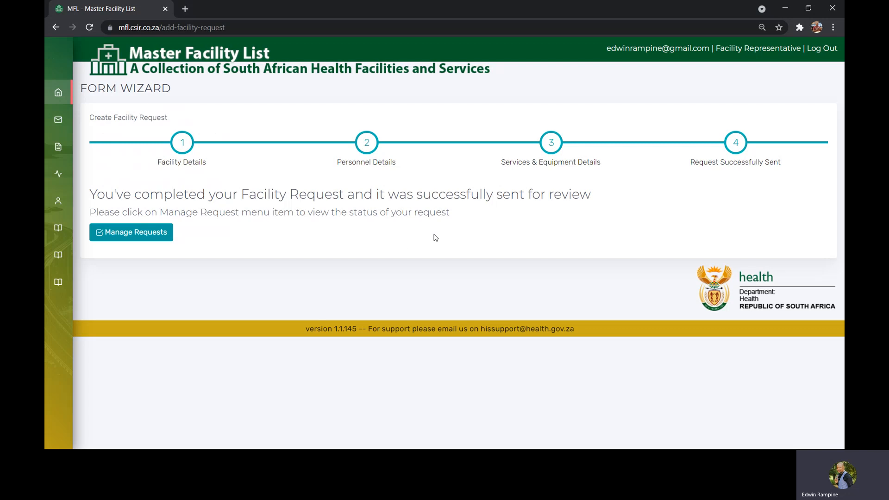
# - Open the associated facilities list and check the request status of Baholo Welkom Clinic
pyautogui.moveTo(93, 212)
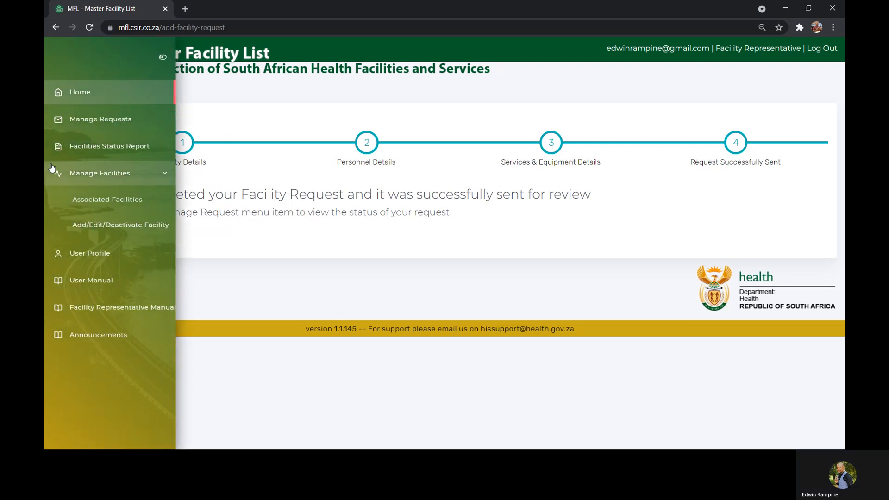
pyautogui.click(74, 201)
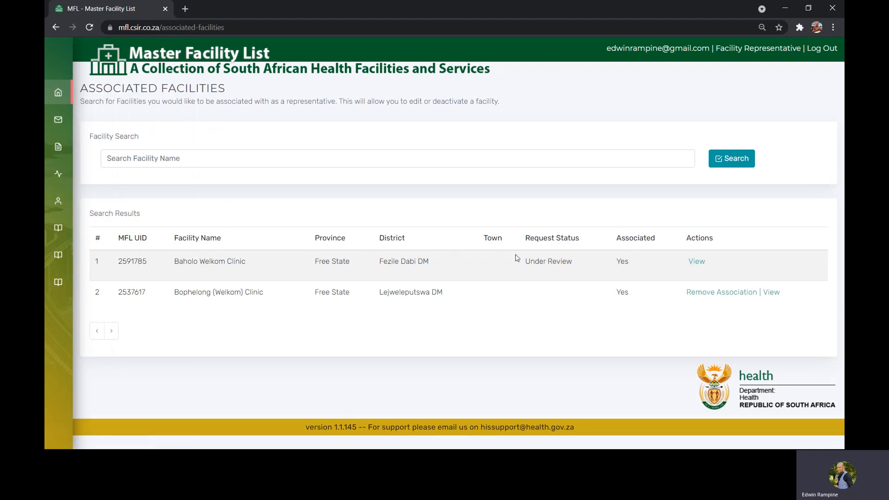
pyautogui.moveTo(526, 263); pyautogui.dragTo(573, 266)
pyautogui.click(569, 265)
# - Open the add/edit/deactivate facility page and check Baholo Welkom Clinic's request status there
pyautogui.click(91, 226)
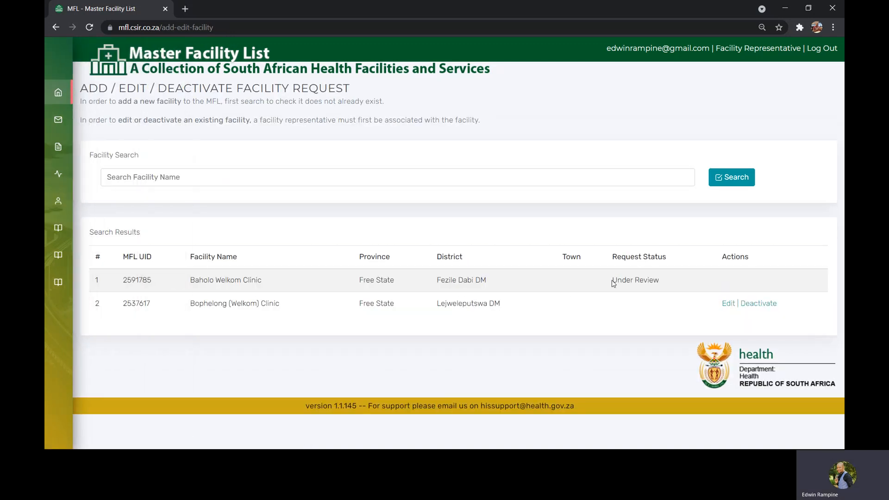
pyautogui.moveTo(613, 281); pyautogui.dragTo(663, 287)
pyautogui.click(635, 277)
# - Open the request management page and view the Pending Review folder for the new clinic's add facility request
pyautogui.moveTo(88, 171)
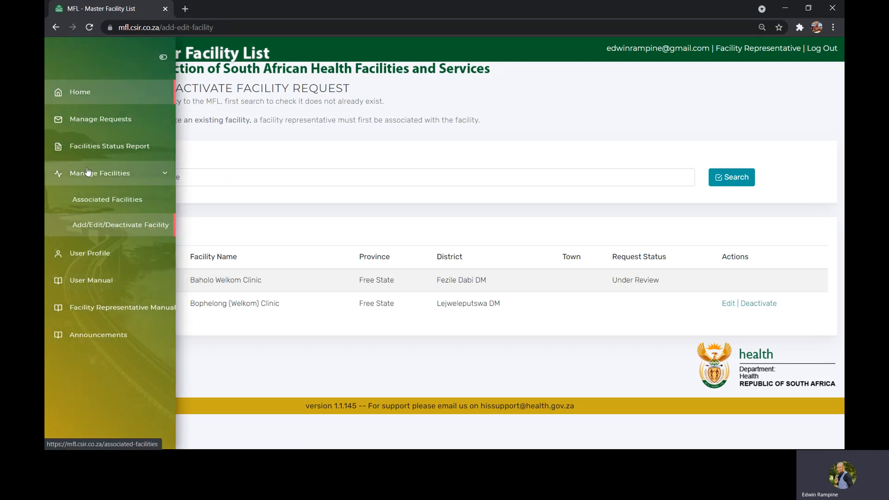
pyautogui.click(93, 121)
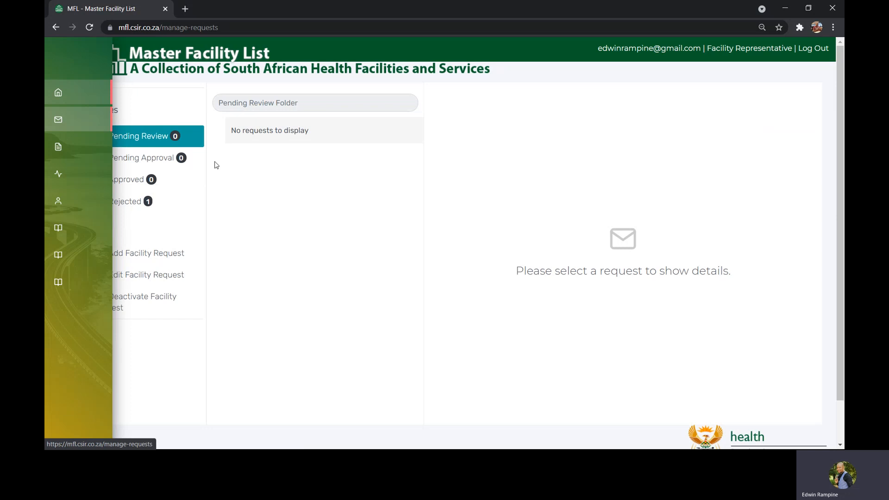
pyautogui.click(174, 141)
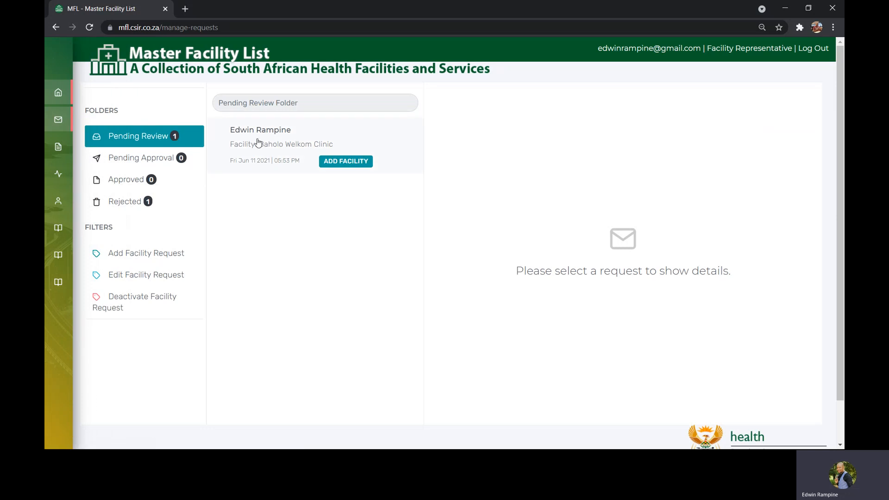